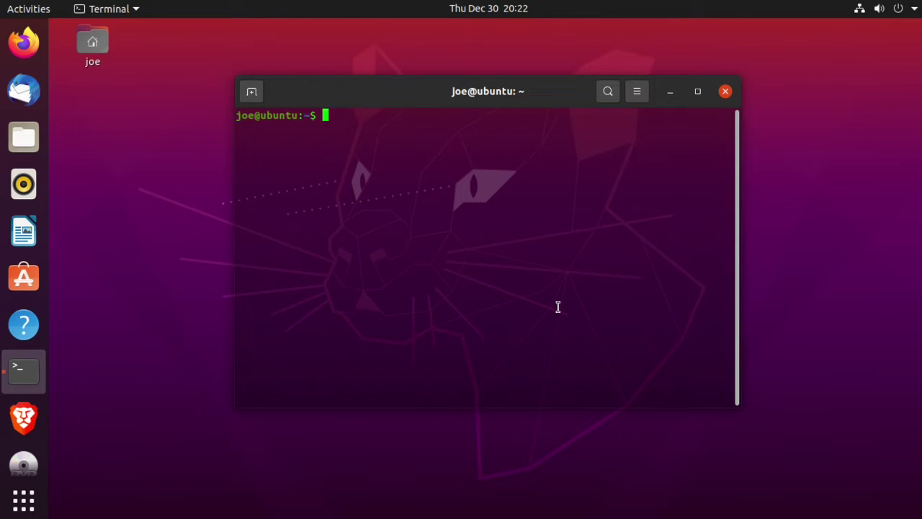
# Install gocryptfs with 'sudo apt install gocryptfs -y', entering the administrator password.
pyautogui.write('sudo apt inst')
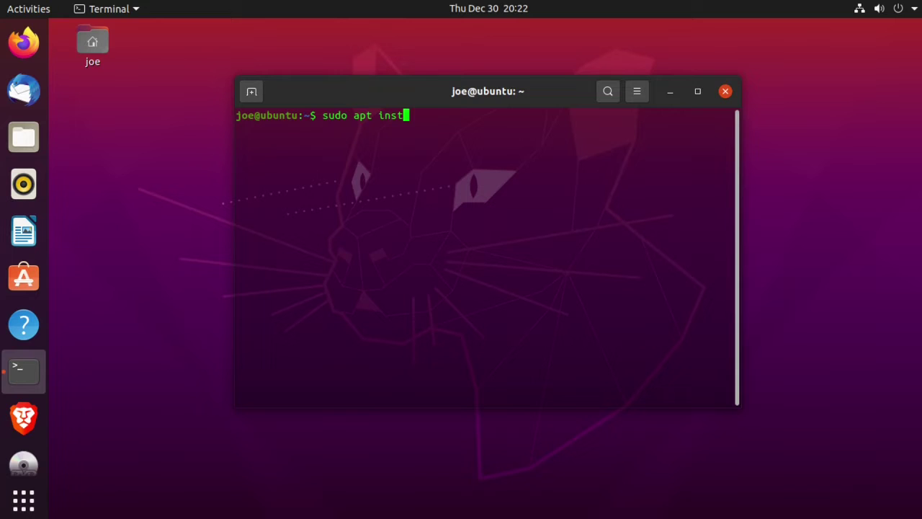
pyautogui.write('all gocryptf')
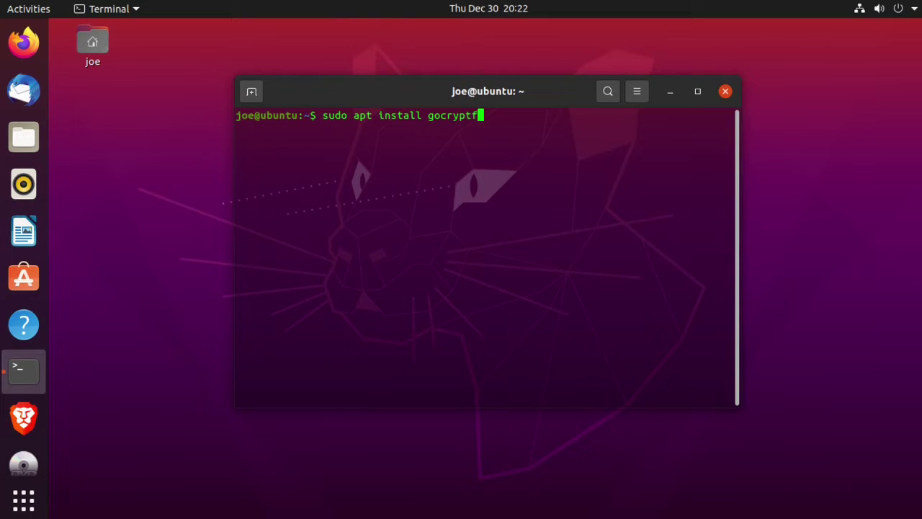
pyautogui.write('s -y')
pyautogui.press('Return')
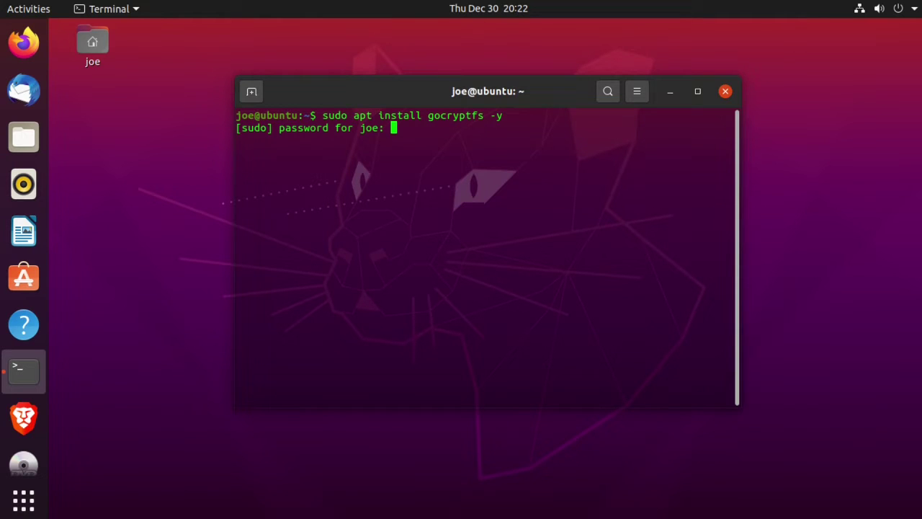
pyautogui.press('Return')
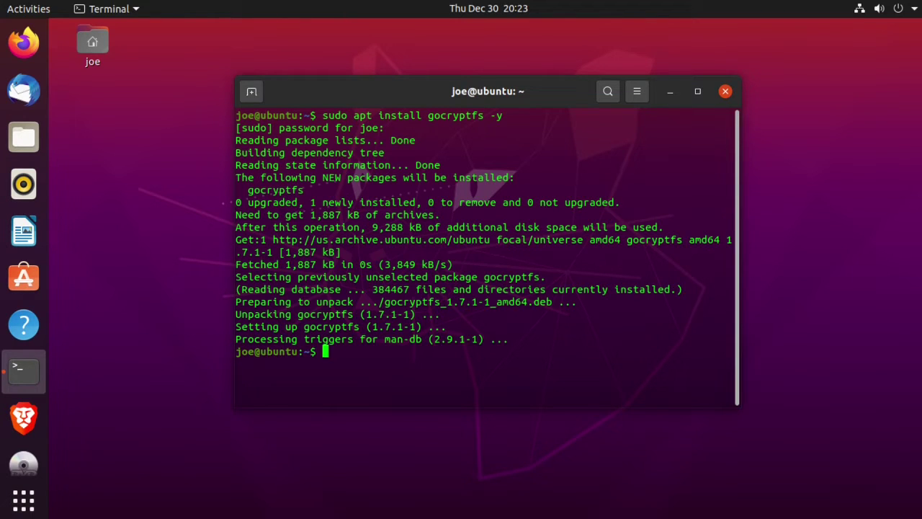
# Install flatpak with 'sudo apt install flatpak -y'.
pyautogui.write('sudo apt install fl')
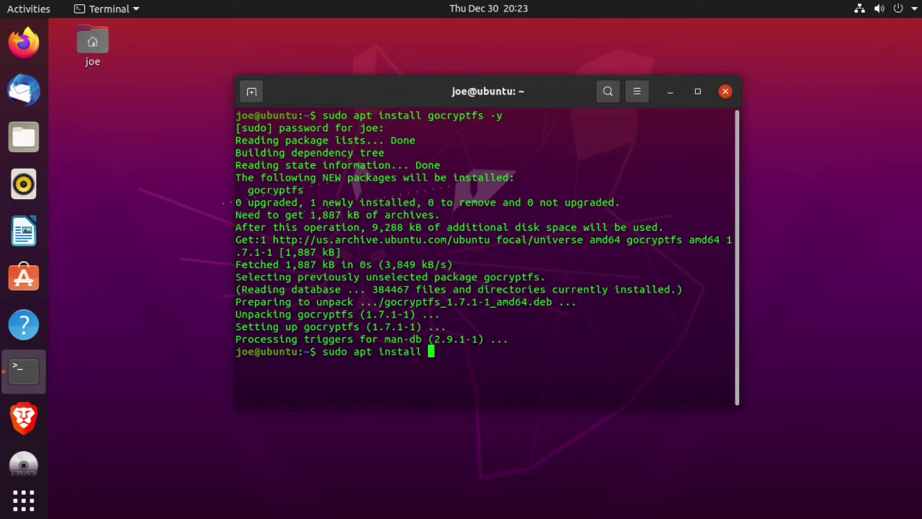
pyautogui.write('atpak -y')
pyautogui.press('Return')
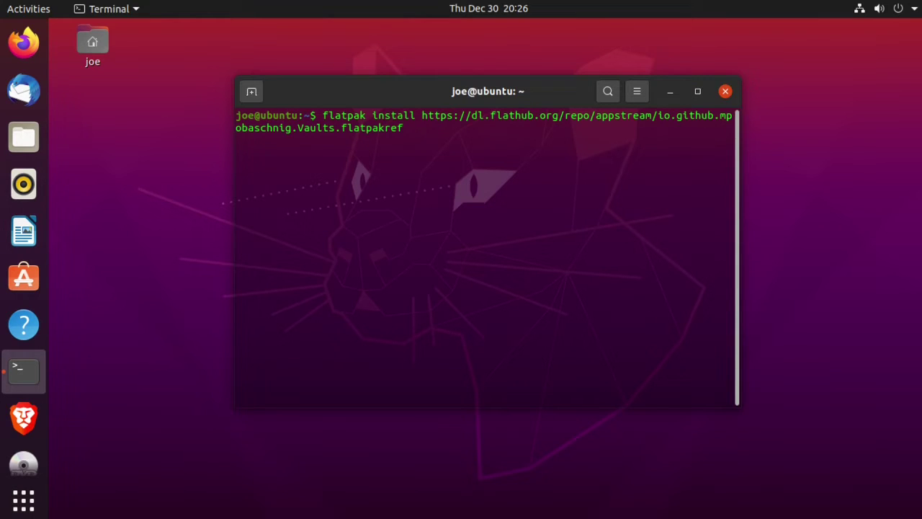
# Install the Vaults flatpak from Flathub, keeping the remote, authenticating, and accepting the GNOME runtime.
pyautogui.press('Return')
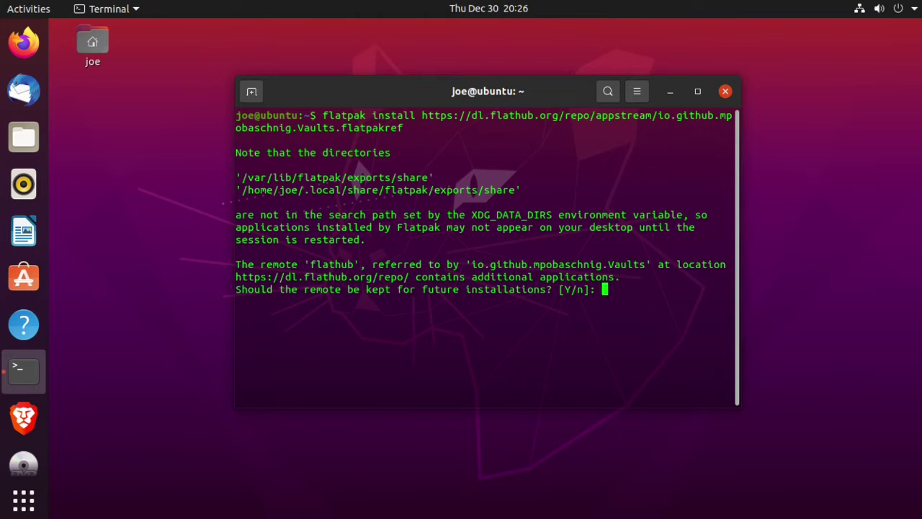
pyautogui.write('y')
pyautogui.press('Return')
pyautogui.write('********')
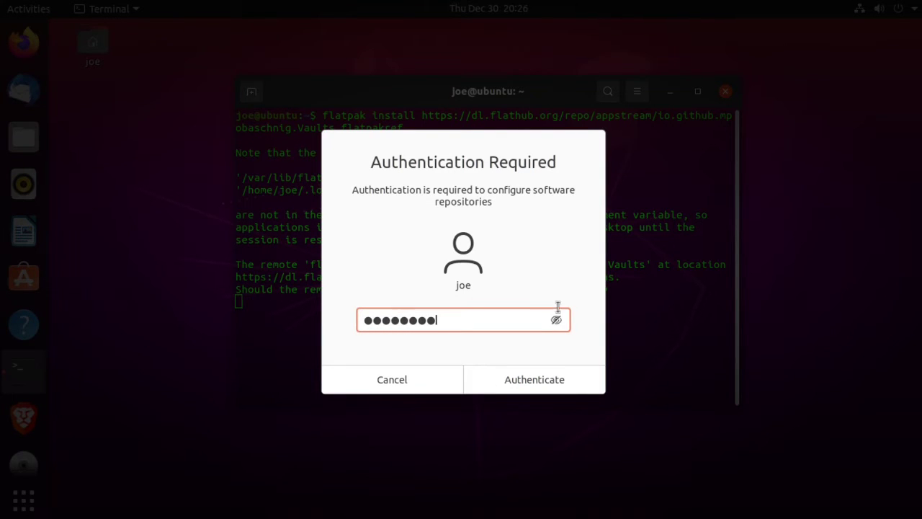
pyautogui.press('Return')
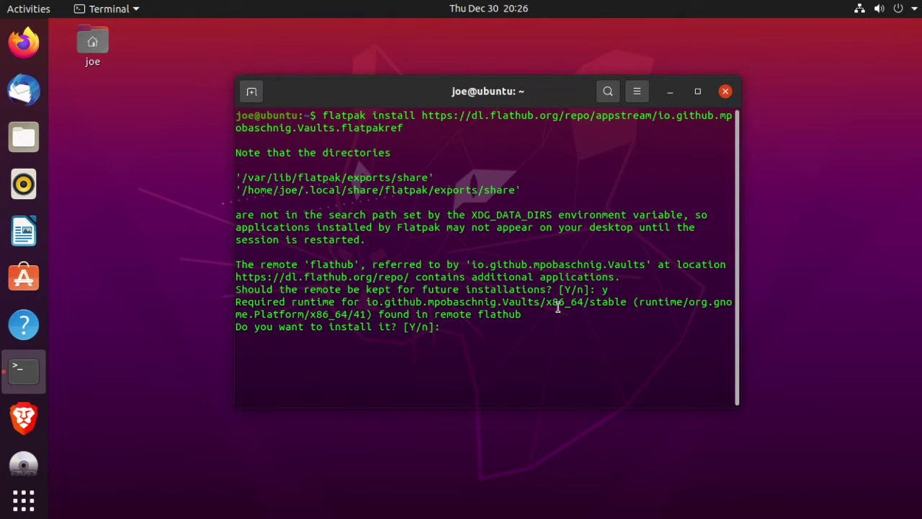
pyautogui.write('y')
pyautogui.press('Return')
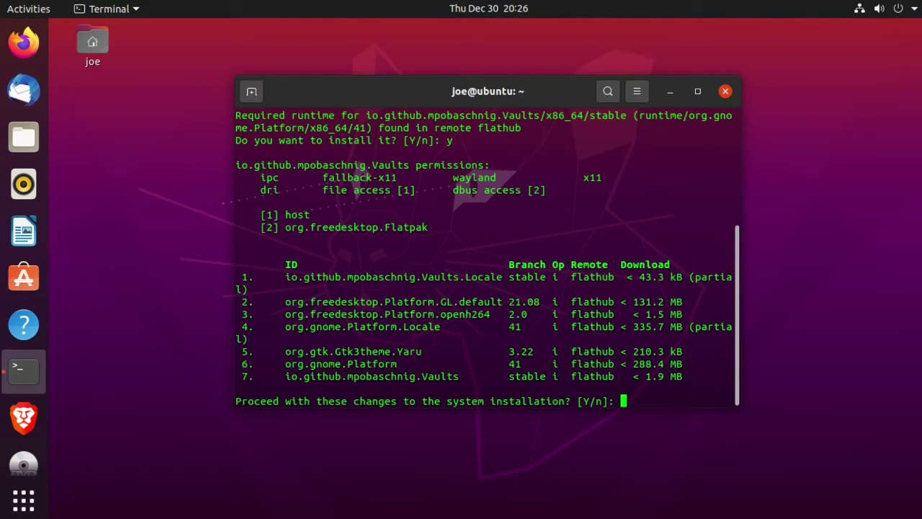
pyautogui.write('y')
pyautogui.press('Return')
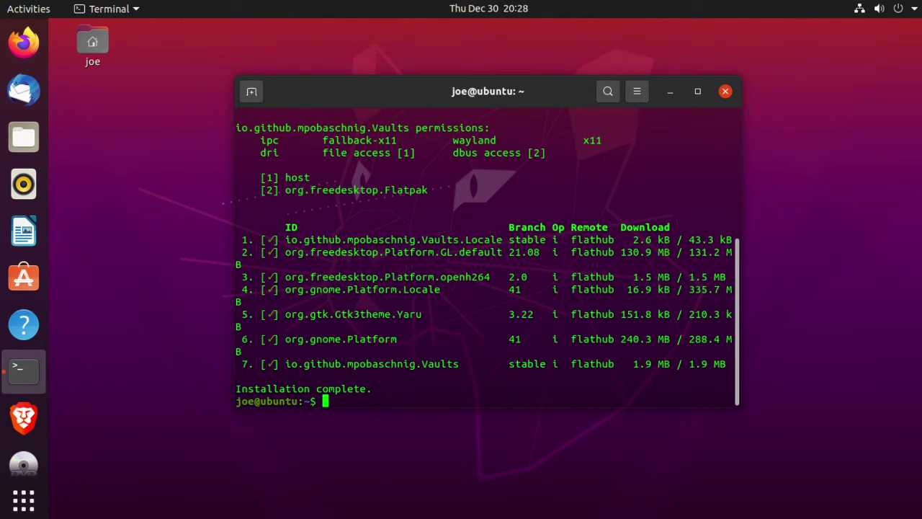
# Close the terminal and log out of the Ubuntu session from the system menu.
pyautogui.click(724, 93)
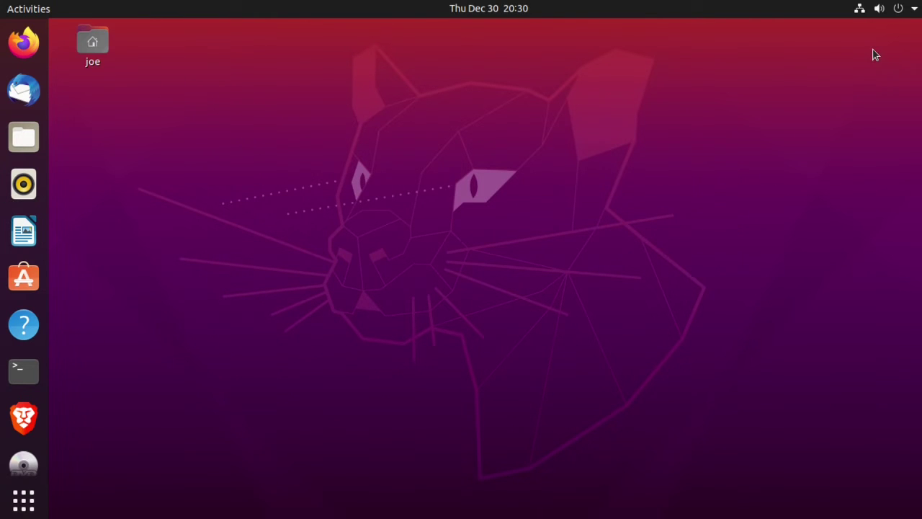
pyautogui.click(915, 10)
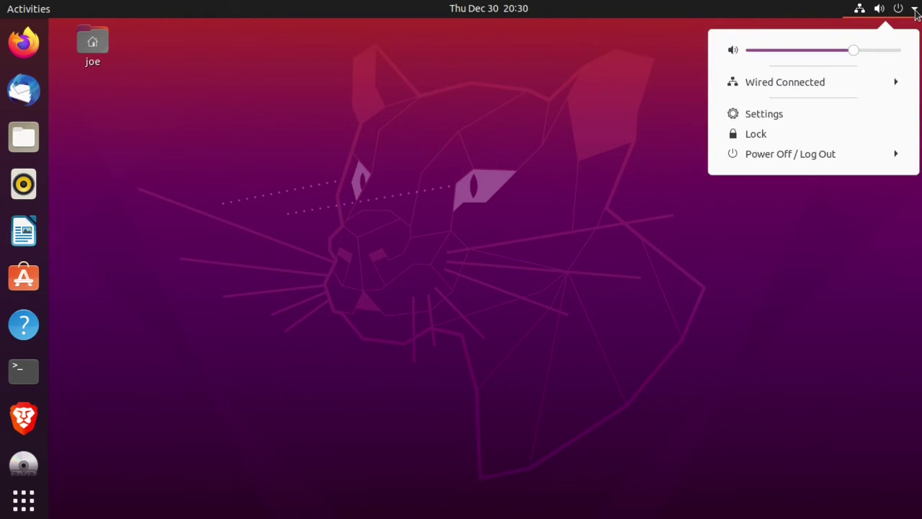
pyautogui.click(859, 154)
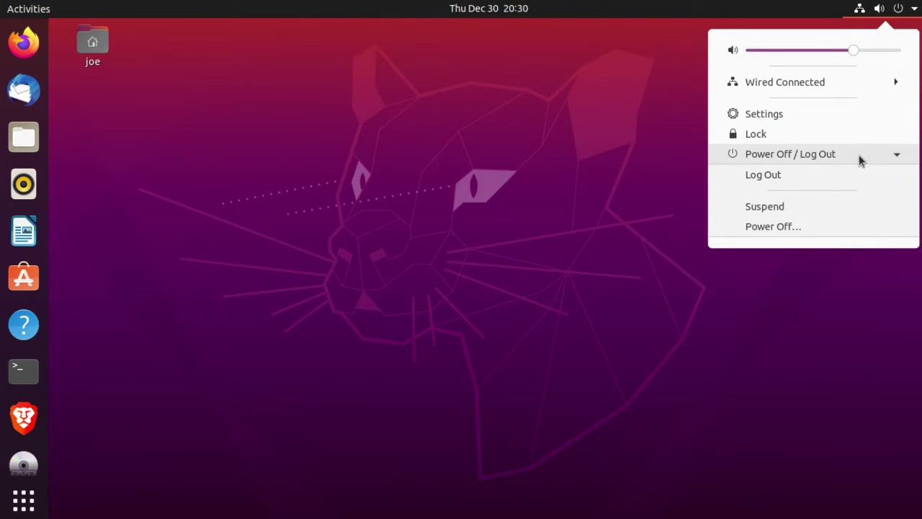
pyautogui.click(848, 177)
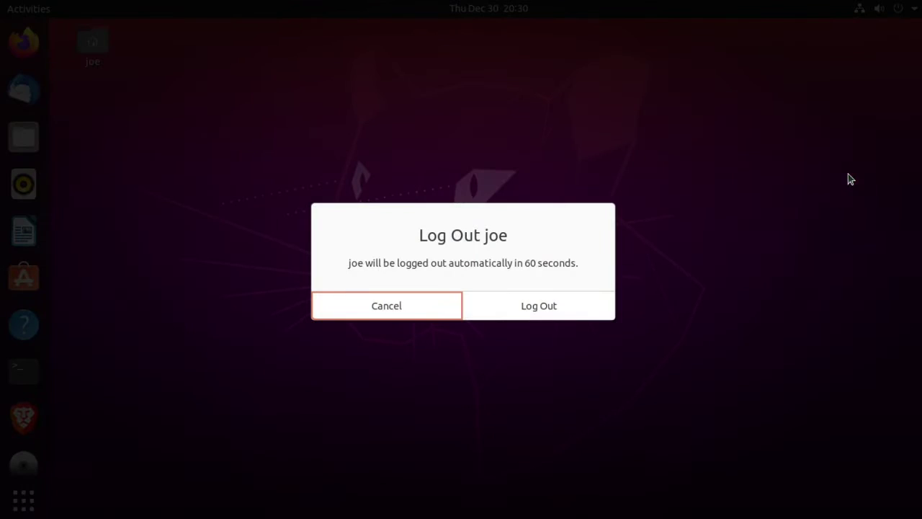
pyautogui.click(553, 302)
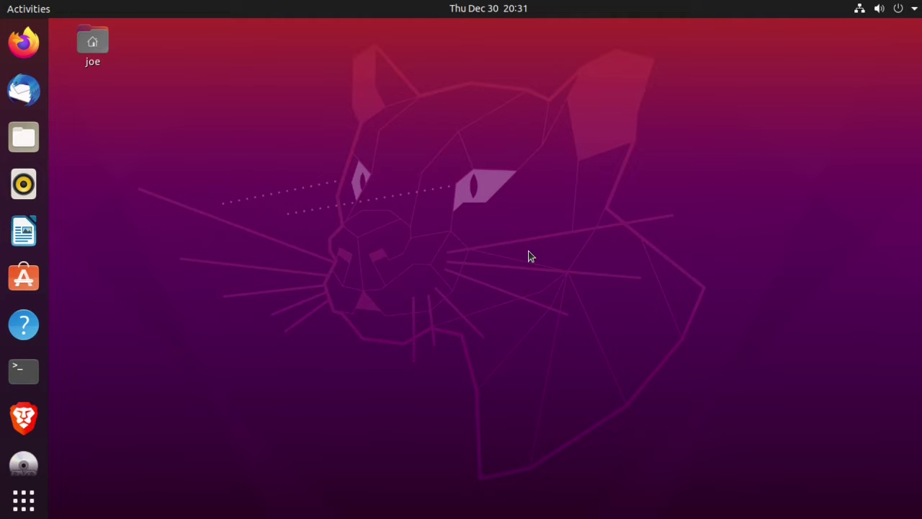
# Search the applications for 'v' and launch Vaults.
pyautogui.click(23, 500)
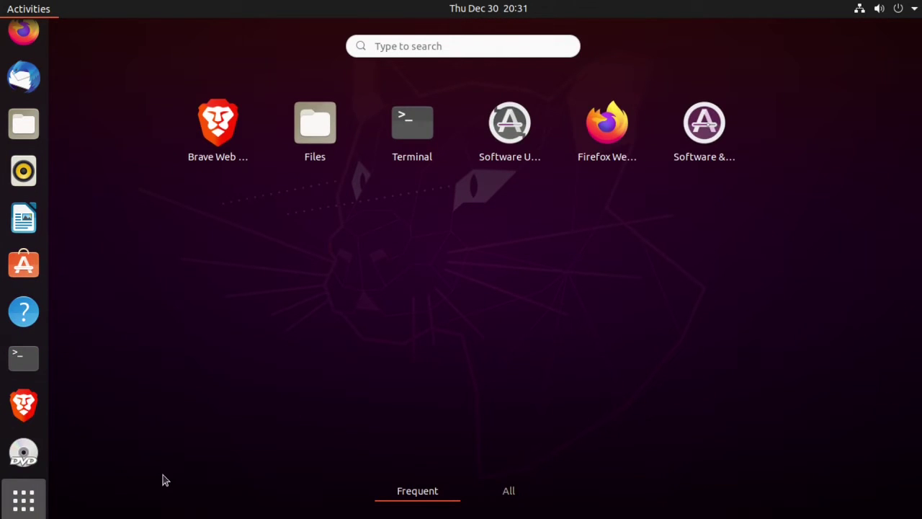
pyautogui.write('v')
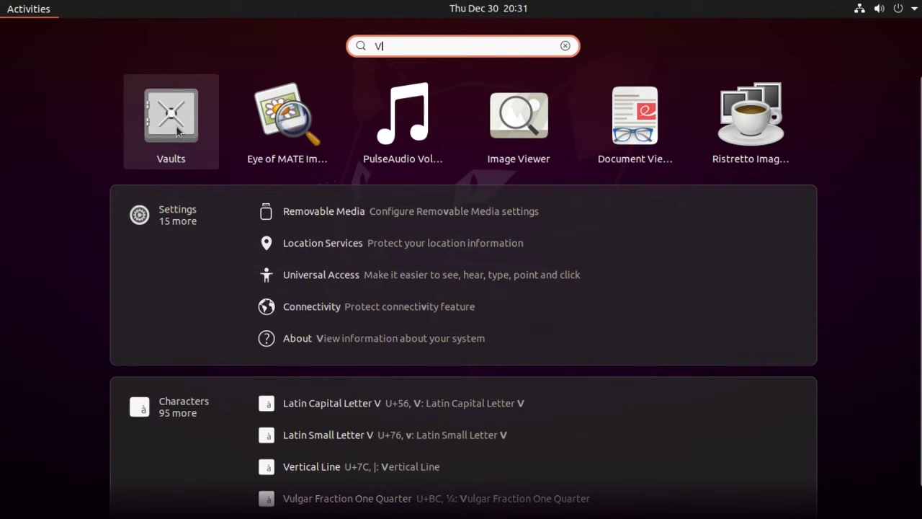
pyautogui.click(173, 123)
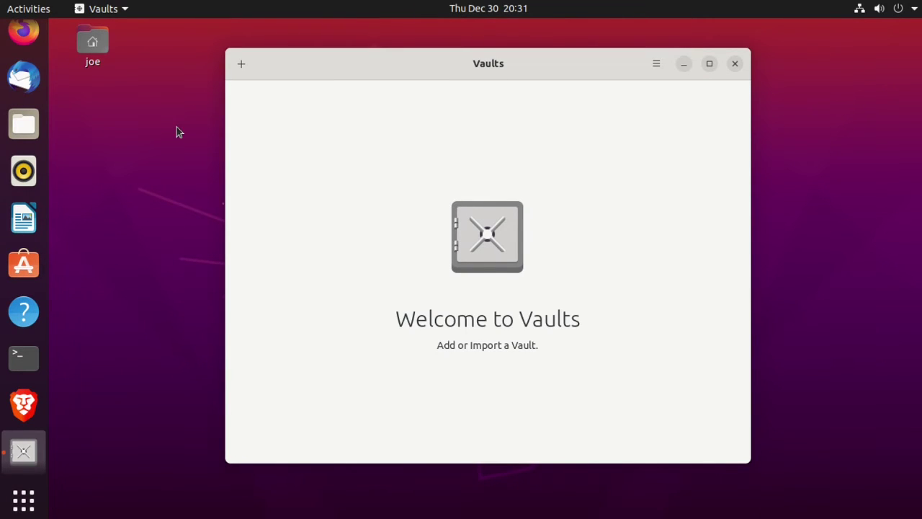
# Start a new vault named MyStuff, keeping gocryptfs as the backend.
pyautogui.click(242, 67)
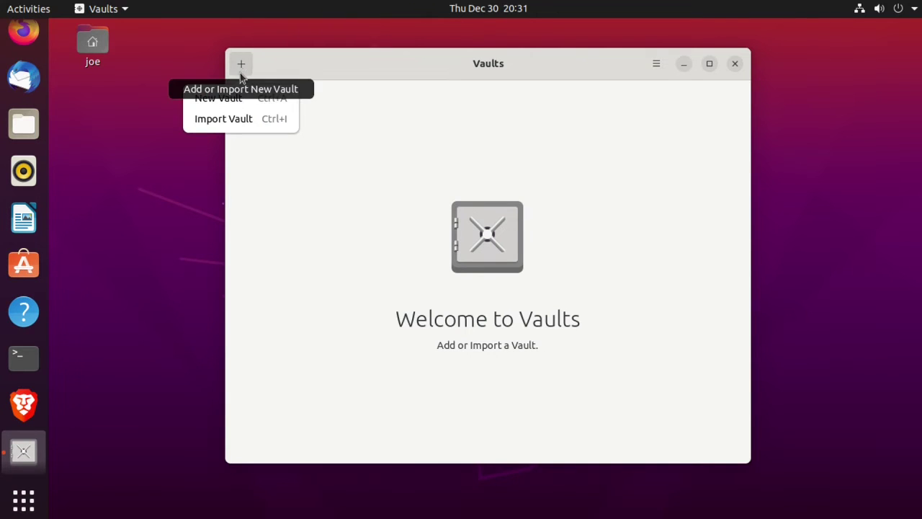
pyautogui.click(241, 98)
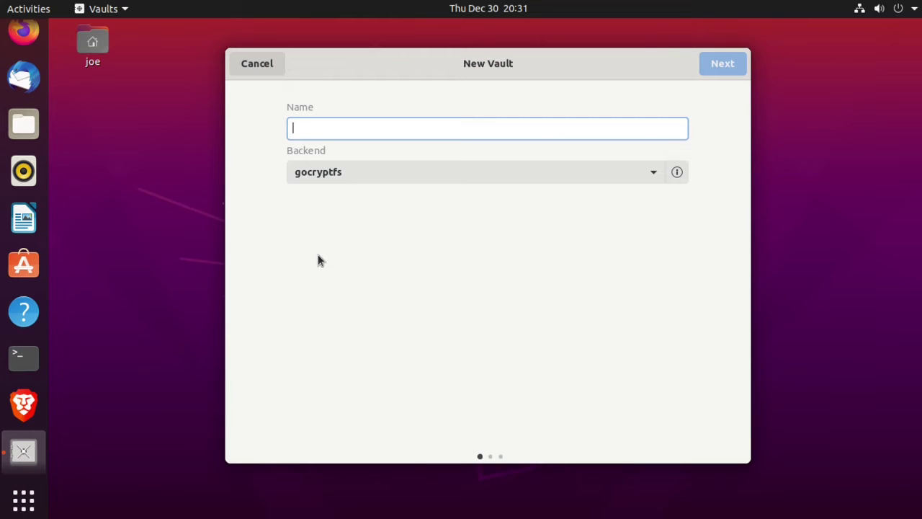
pyautogui.write('MyStu')
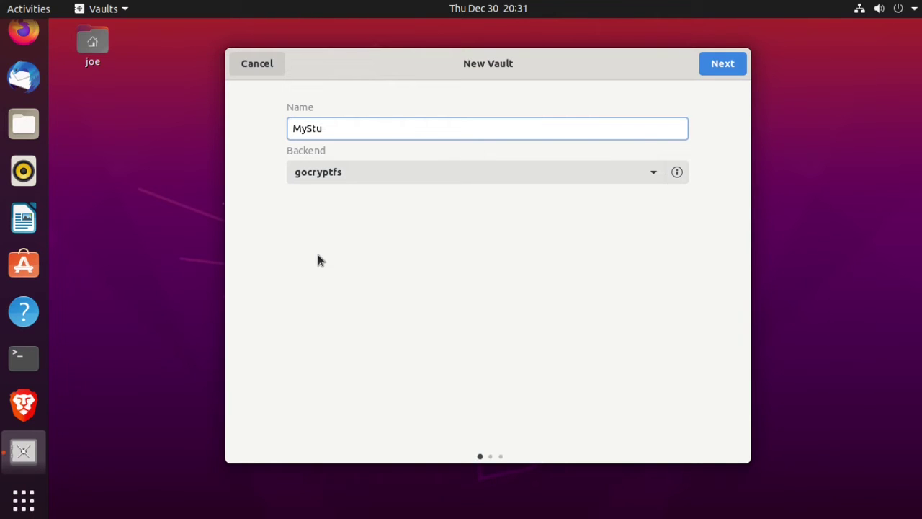
pyautogui.write('ff')
pyautogui.click(464, 171)
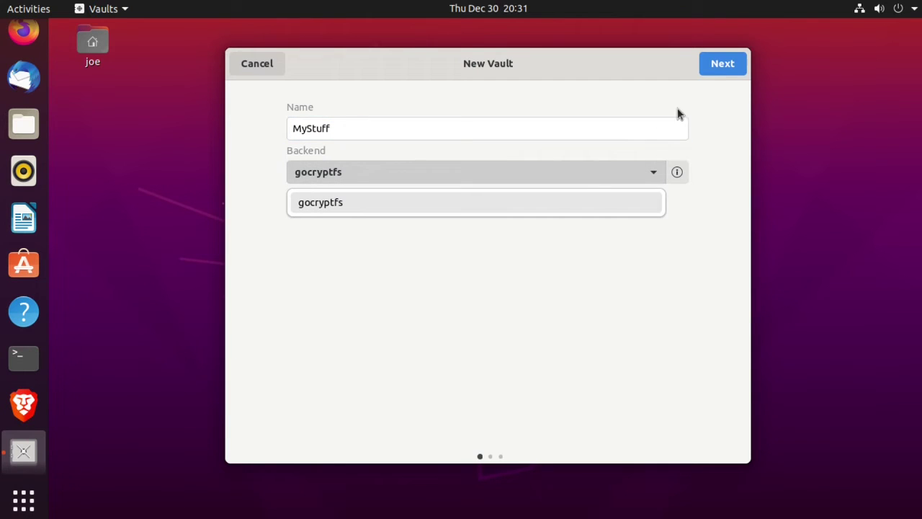
pyautogui.click(724, 66)
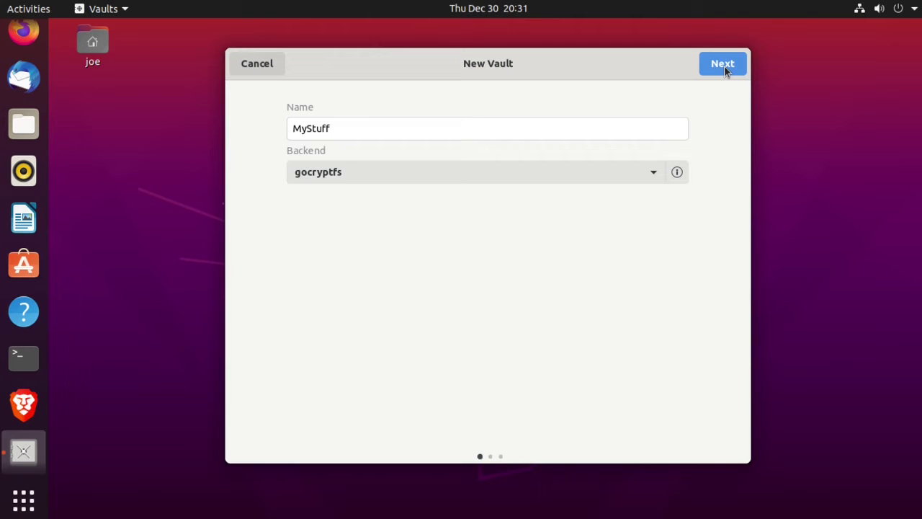
# Enter and confirm the MyStuff vault password, advancing to the folder settings page.
pyautogui.click(723, 66)
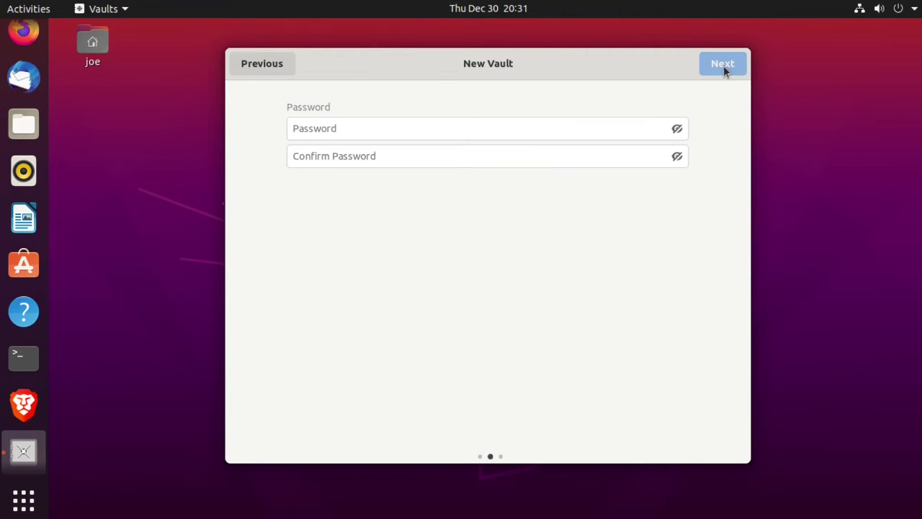
pyautogui.click(631, 130)
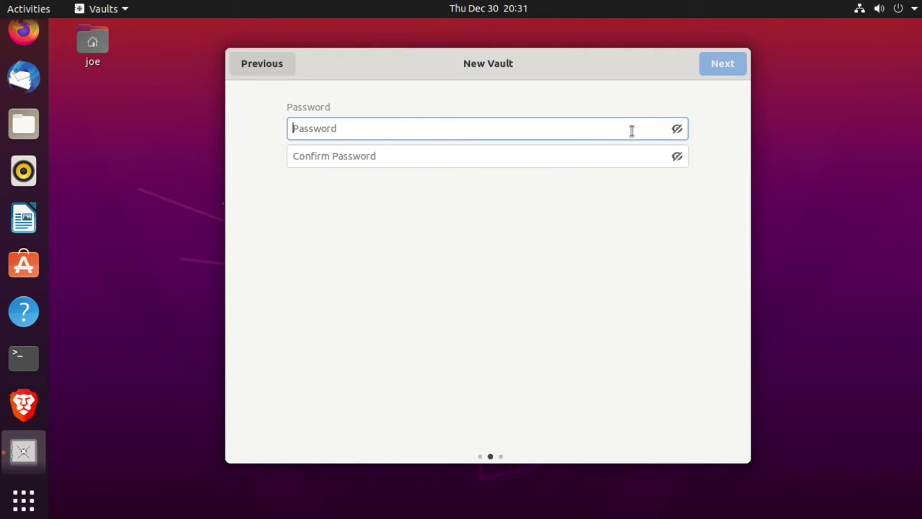
pyautogui.write('•••••••')
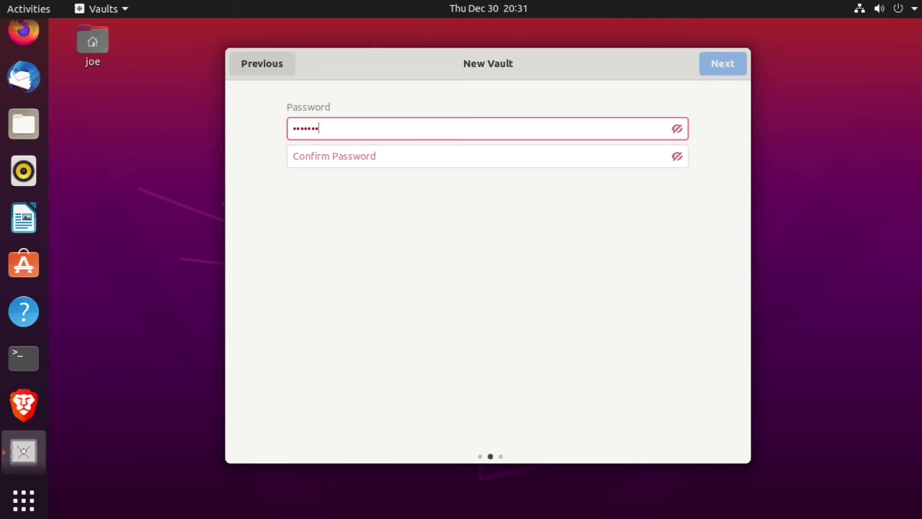
pyautogui.write('•')
pyautogui.click(611, 158)
pyautogui.write('••••••••')
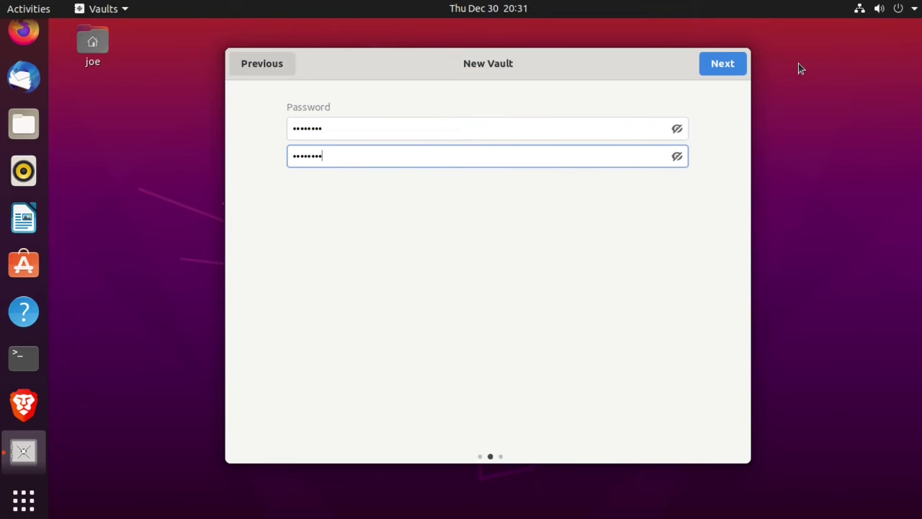
pyautogui.click(723, 64)
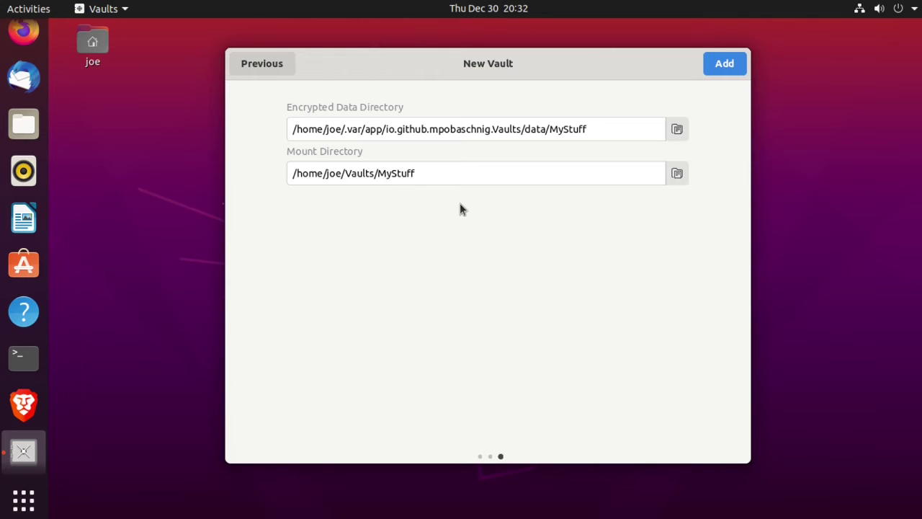
# Add the MyStuff vault and unlock it with its password.
pyautogui.click(715, 67)
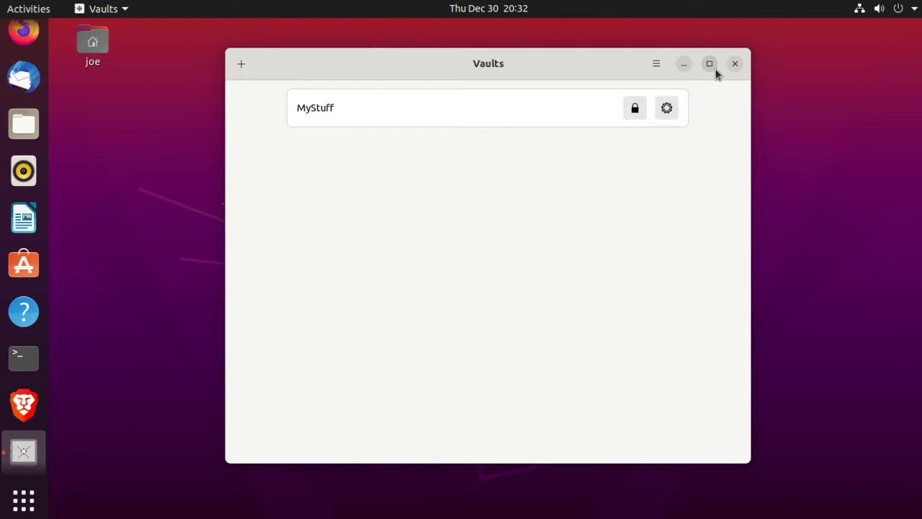
pyautogui.click(634, 109)
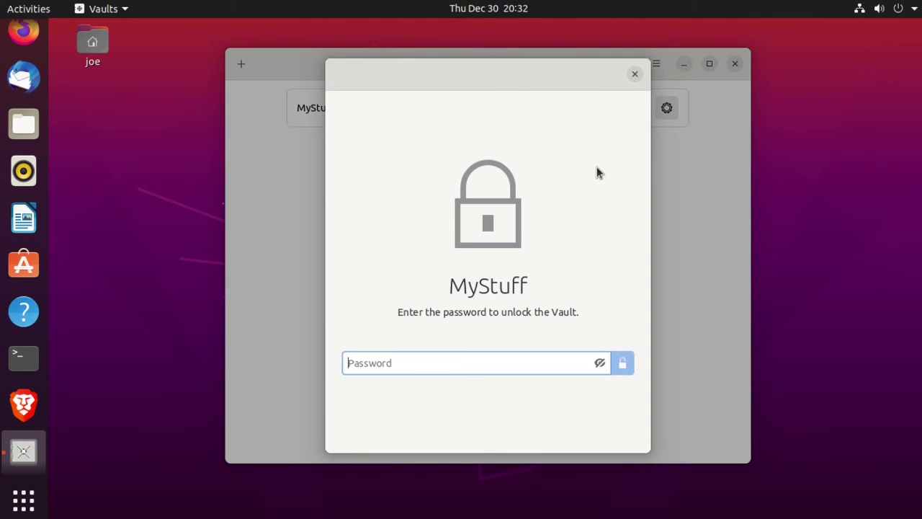
pyautogui.write('••••••')
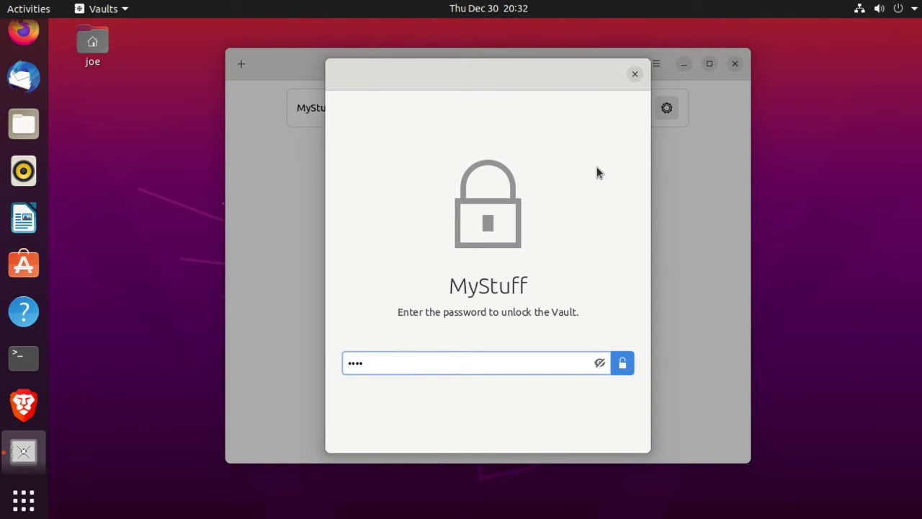
pyautogui.write('••')
pyautogui.press('Return')
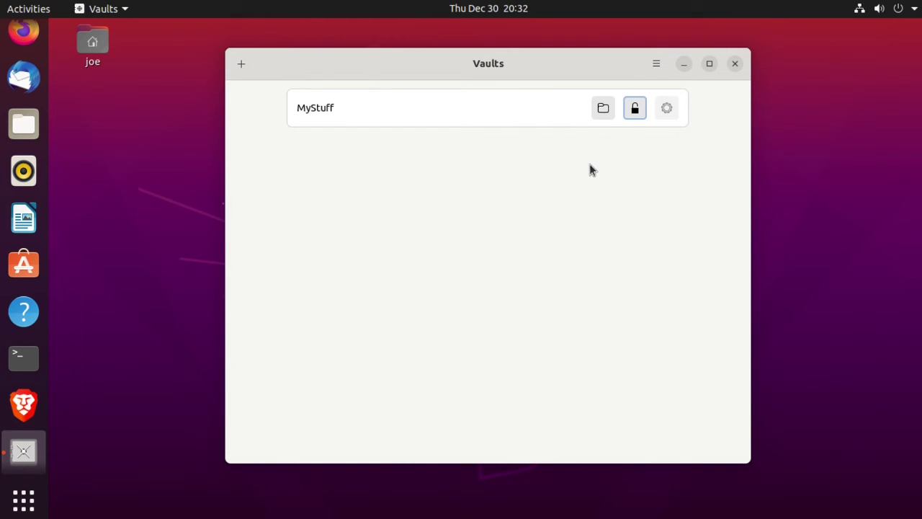
pyautogui.click(684, 64)
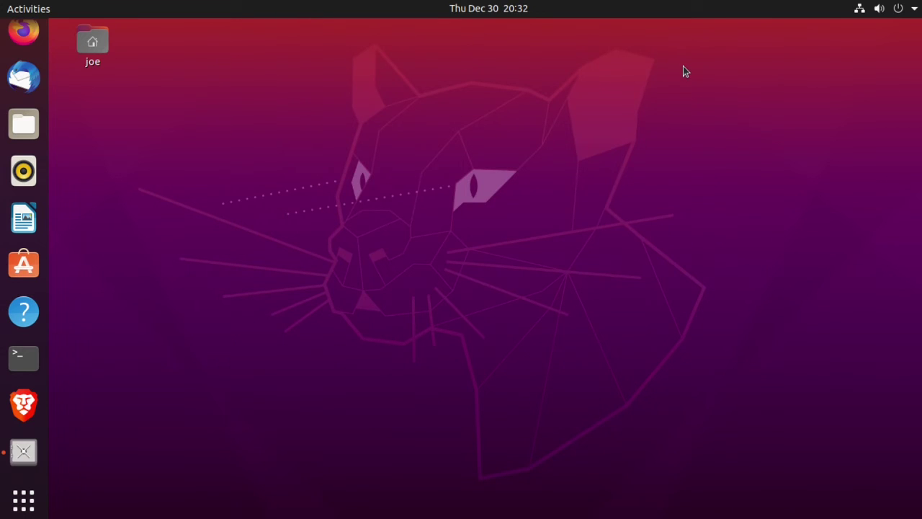
pyautogui.click(28, 133)
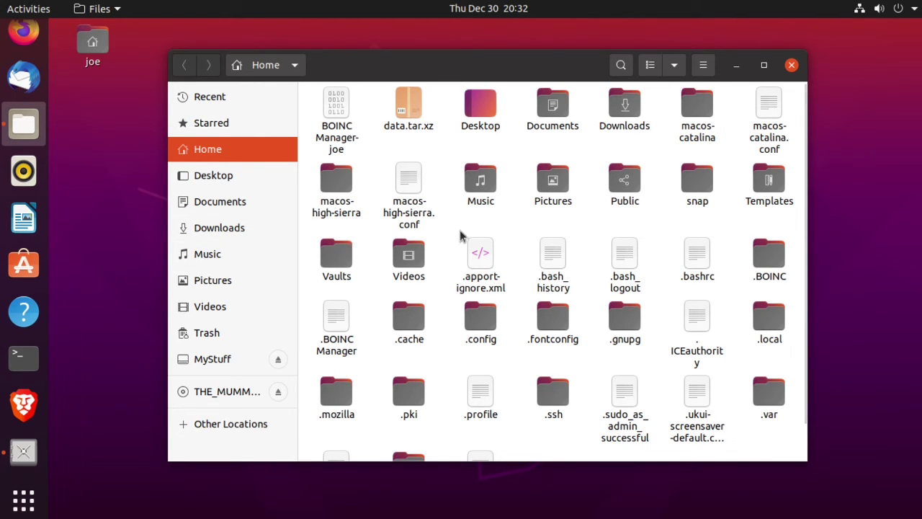
pyautogui.click(553, 180)
pyautogui.doubleClick(553, 180)
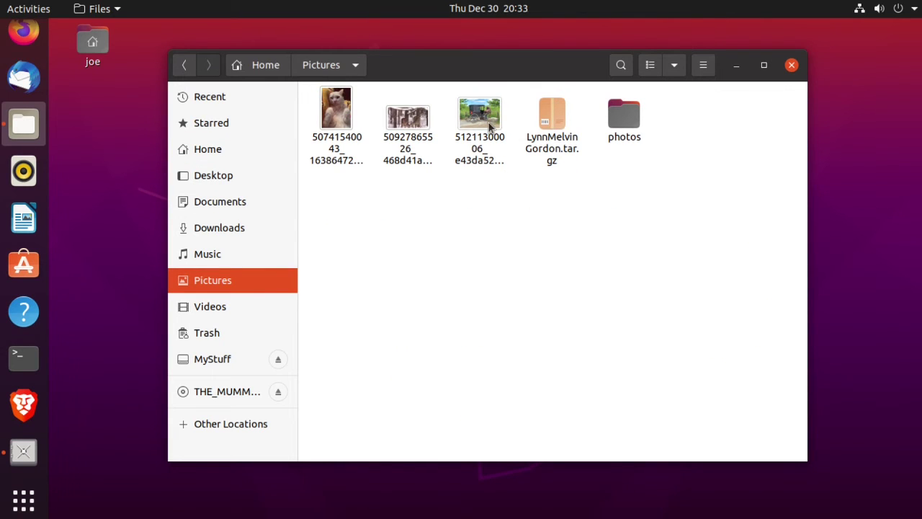
pyautogui.rightClick(489, 126)
pyautogui.click(521, 187)
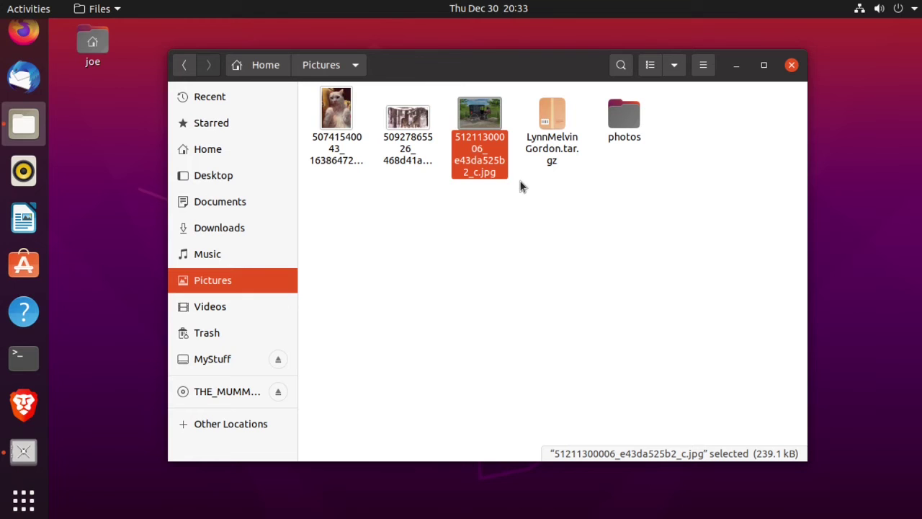
pyautogui.click(223, 157)
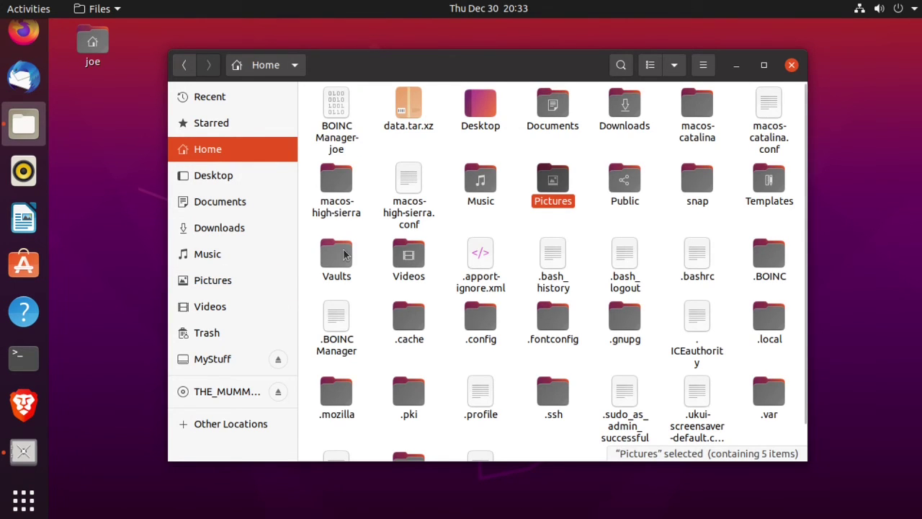
# Paste the copied photo into the Vaults > MyStuff folder.
pyautogui.click(345, 252)
pyautogui.doubleClick(344, 252)
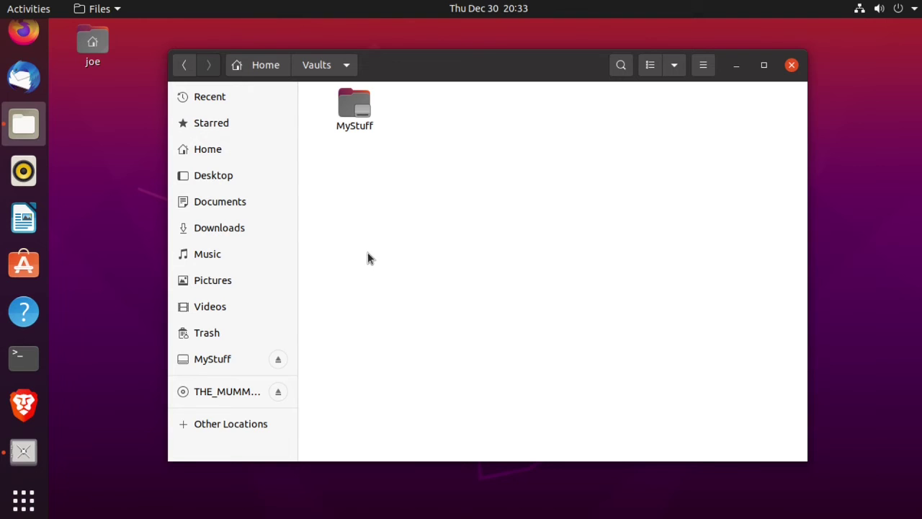
pyautogui.doubleClick(356, 106)
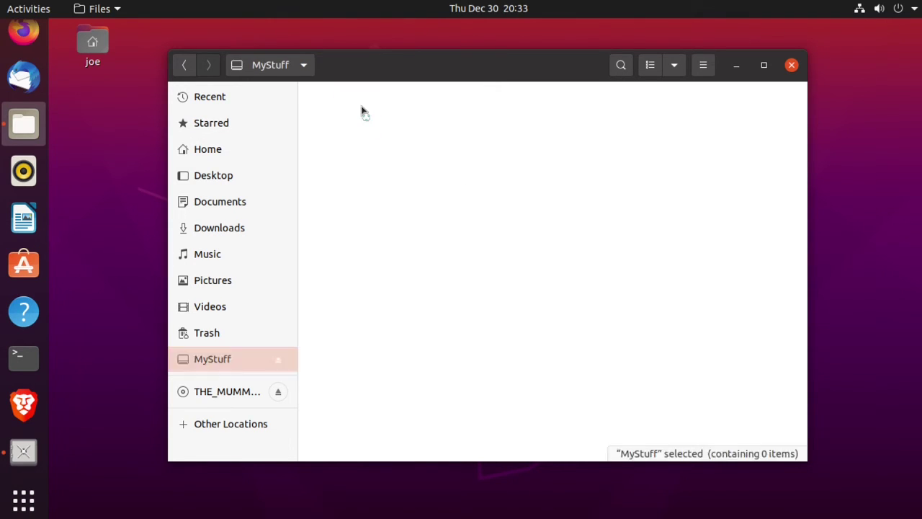
pyautogui.rightClick(498, 232)
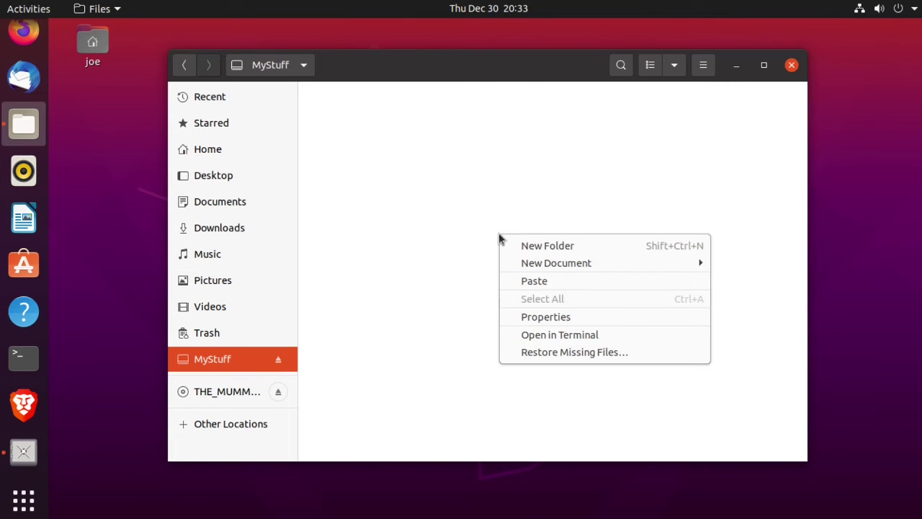
pyautogui.click(547, 281)
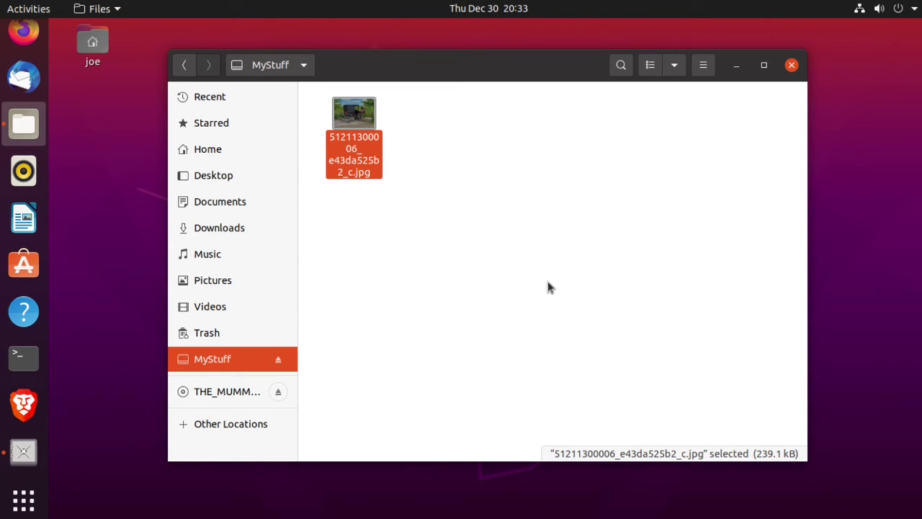
pyautogui.doubleClick(368, 110)
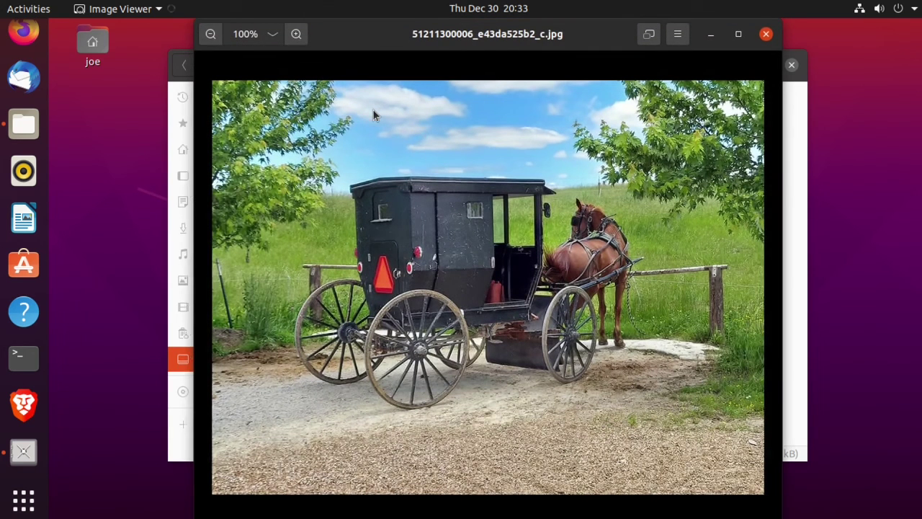
pyautogui.click(765, 36)
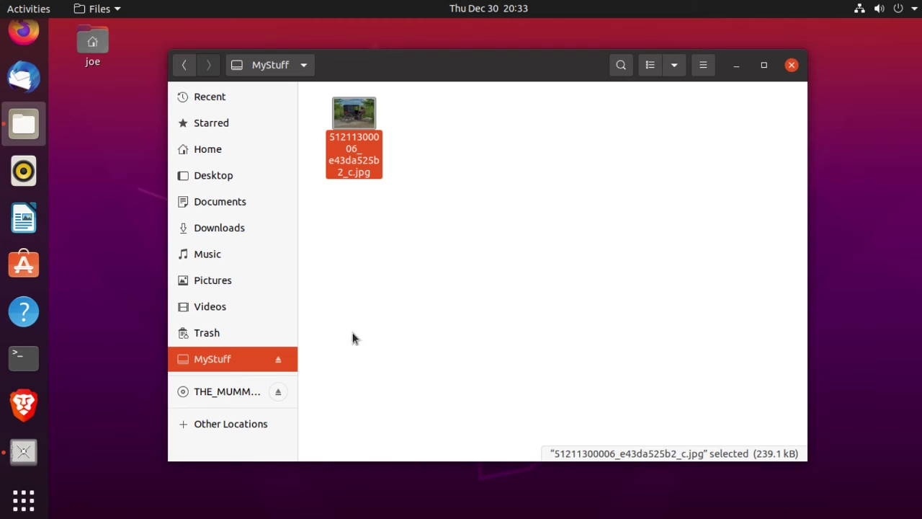
# Eject the MyStuff vault, check that Vaults > MyStuff now looks empty, and return to Home.
pyautogui.click(276, 361)
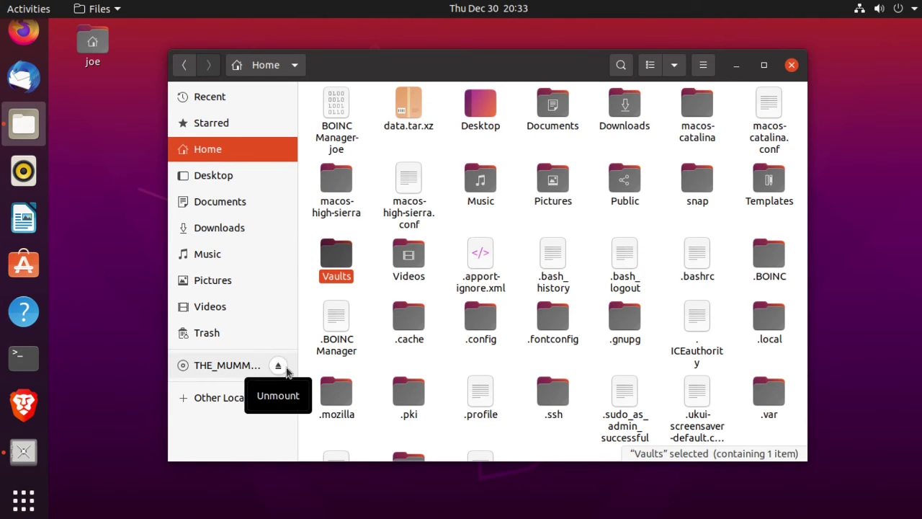
pyautogui.doubleClick(339, 261)
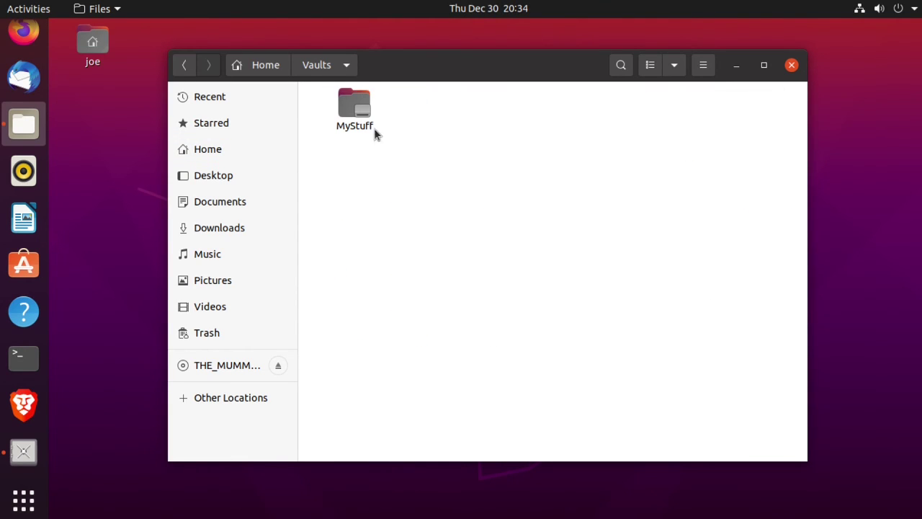
pyautogui.doubleClick(358, 113)
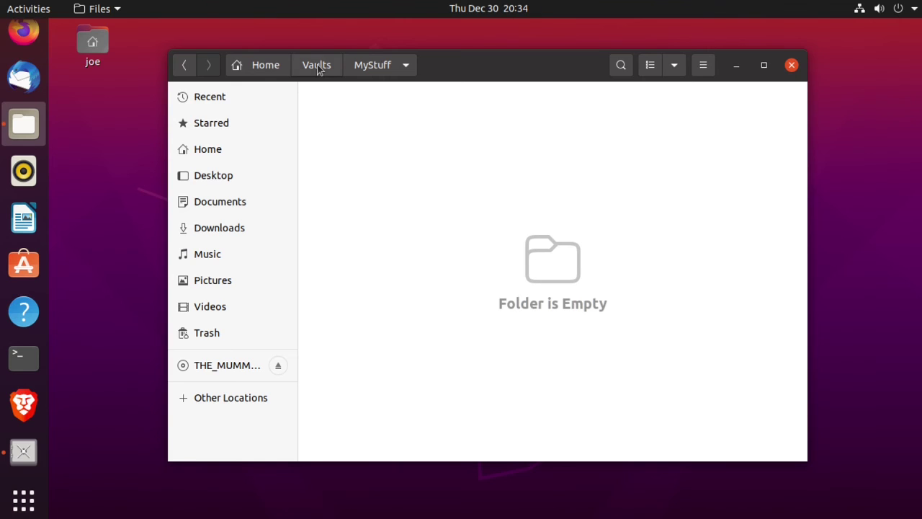
pyautogui.click(280, 67)
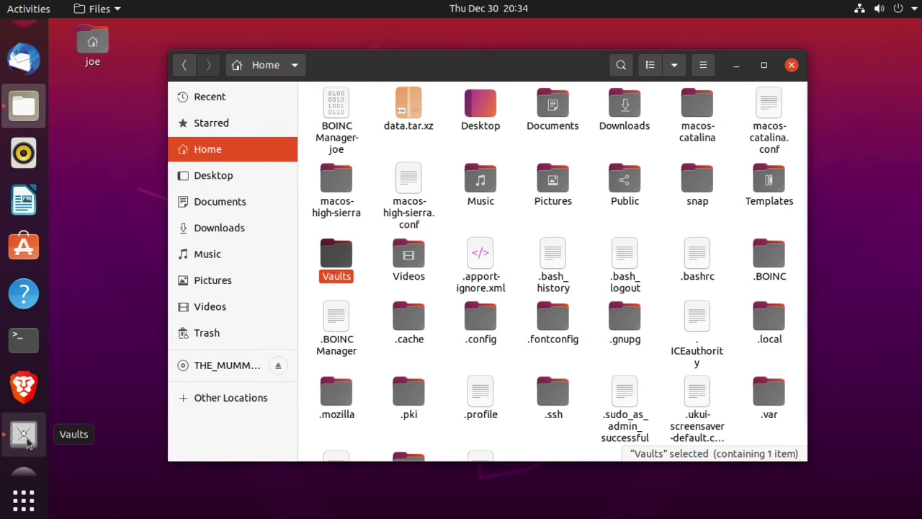
# Unlock the MyStuff vault with its password and drag the Vaults window aside.
pyautogui.click(23, 433)
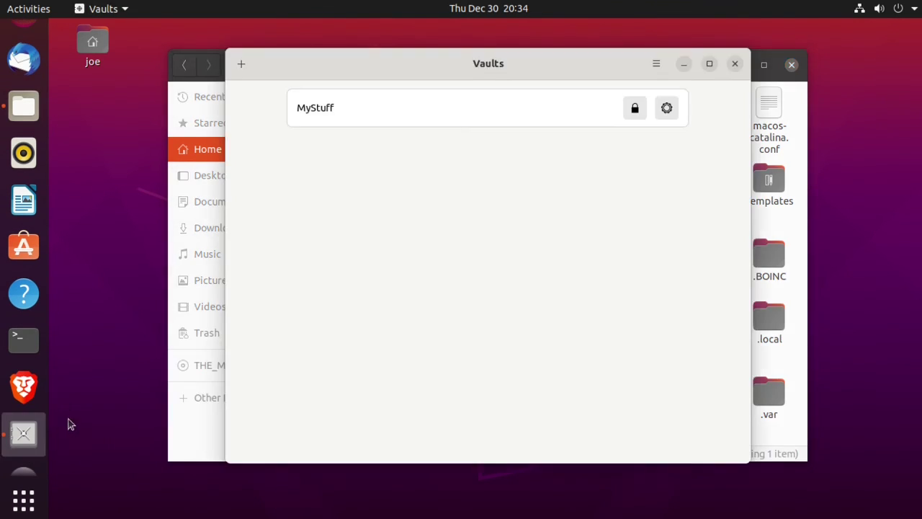
pyautogui.click(633, 116)
pyautogui.write('********')
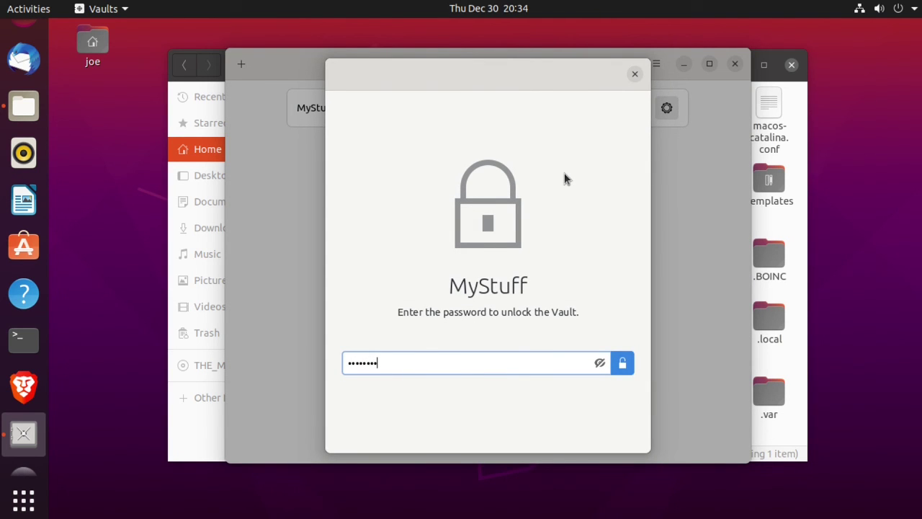
pyautogui.press('Return')
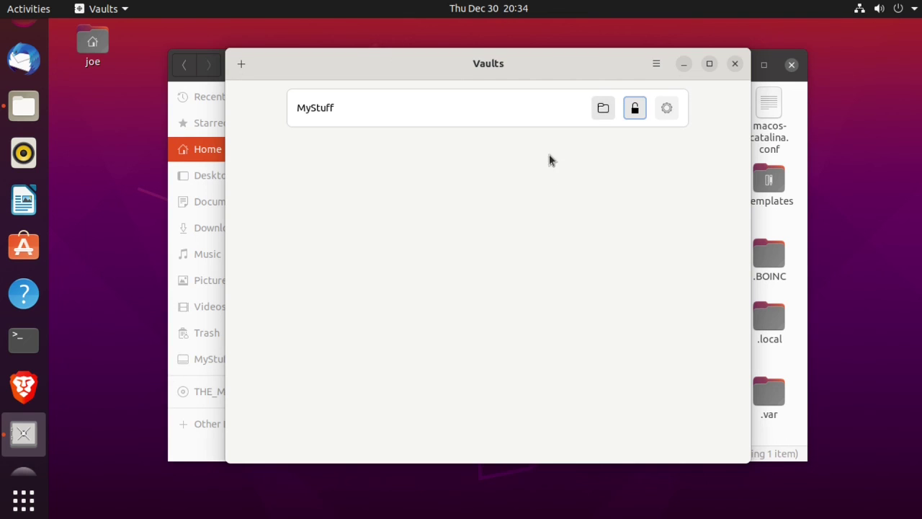
pyautogui.moveTo(551, 65); pyautogui.dragTo(678, 45)
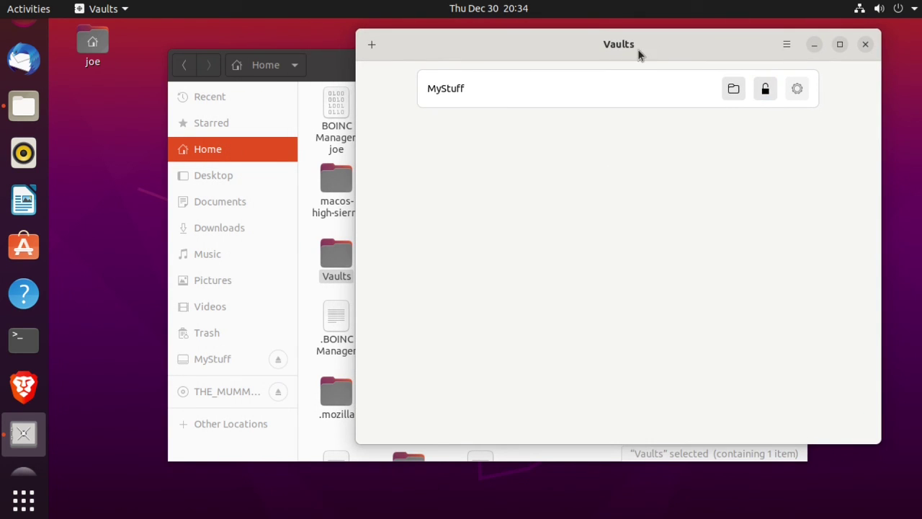
pyautogui.click(342, 61)
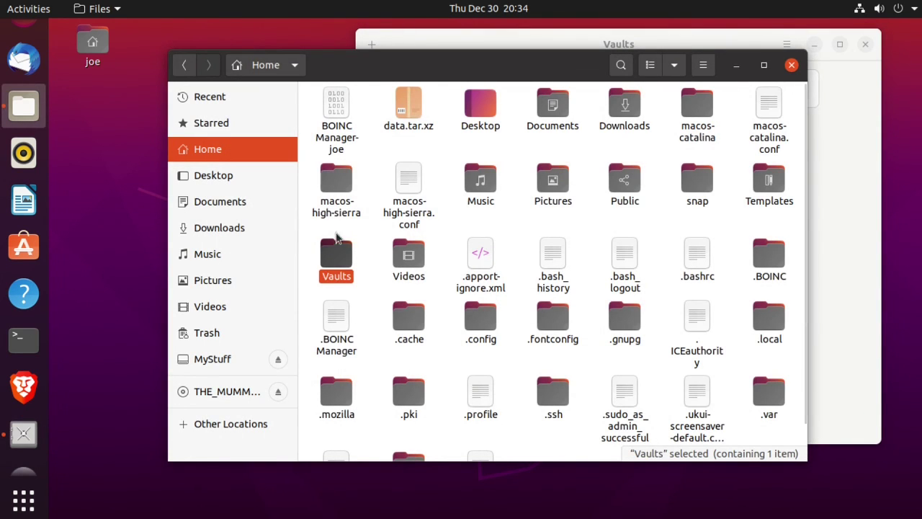
pyautogui.doubleClick(336, 256)
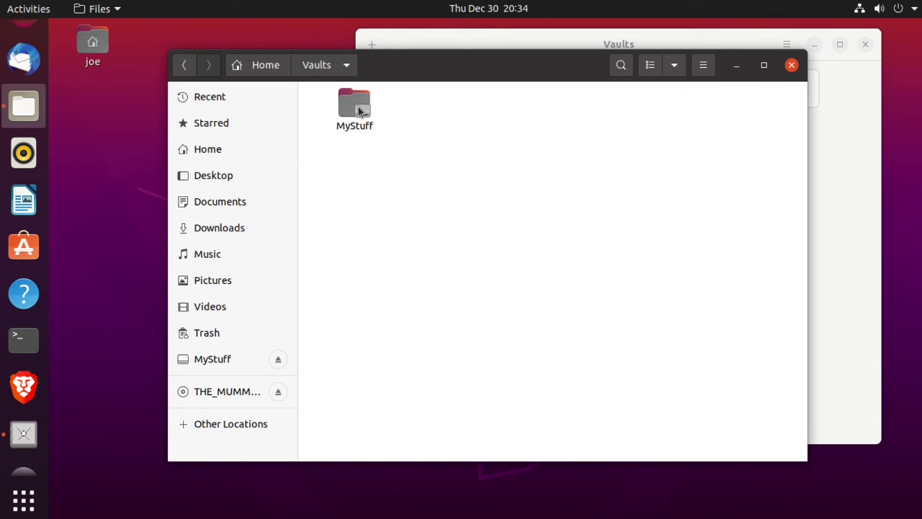
pyautogui.doubleClick(355, 107)
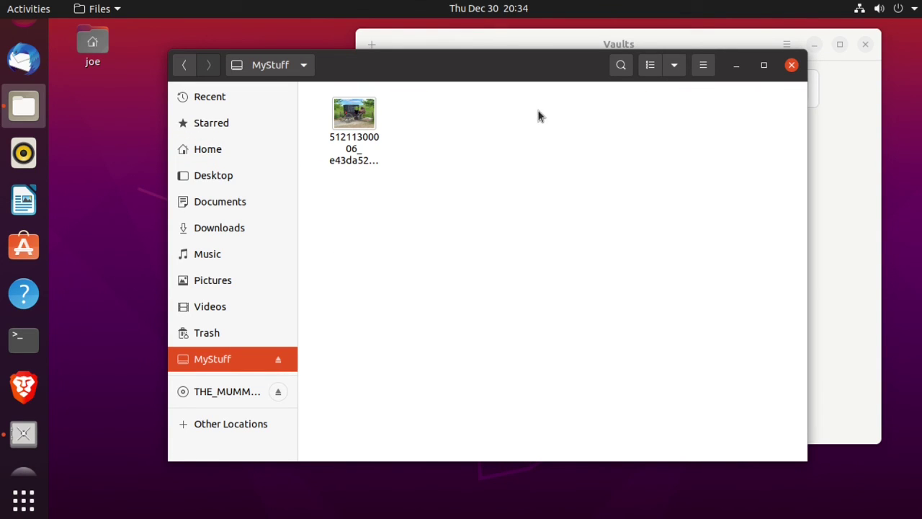